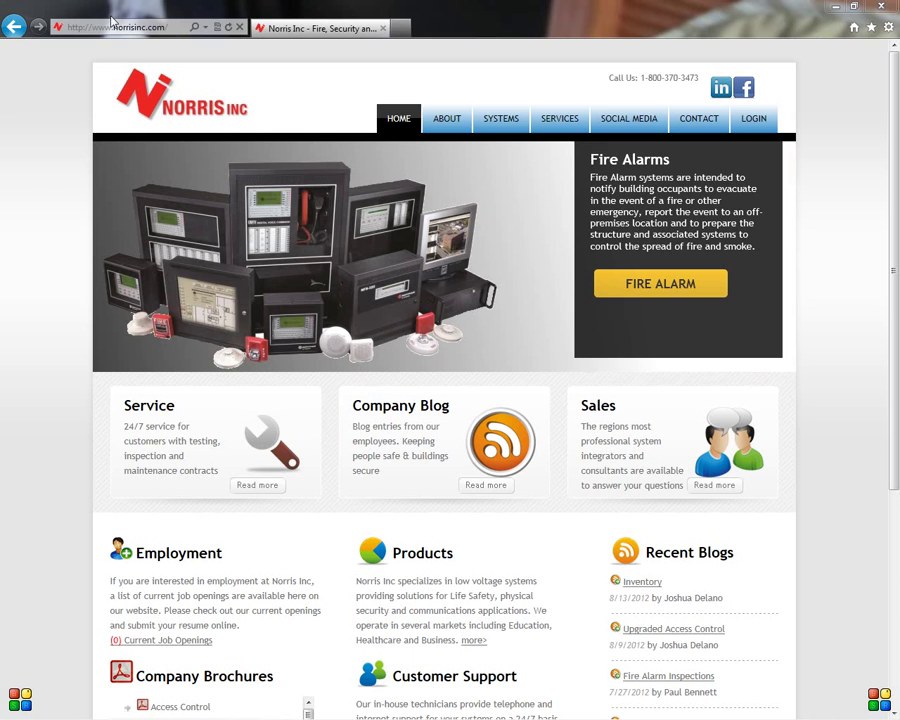
# - Go to the site s2.norrisinc.com
pyautogui.click(111, 25)
pyautogui.write('s2')
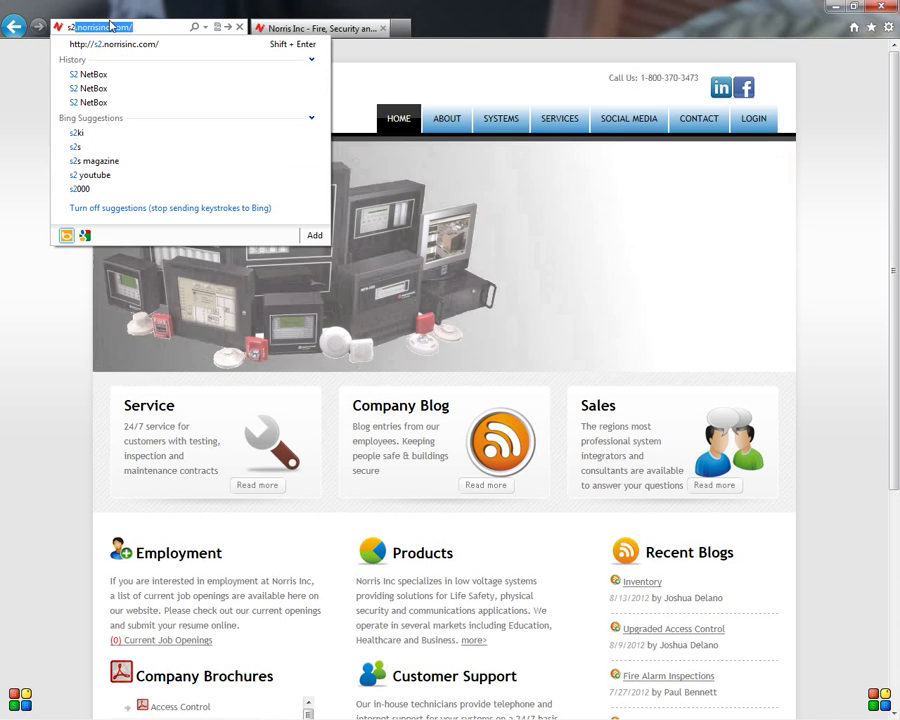
pyautogui.click(118, 43)
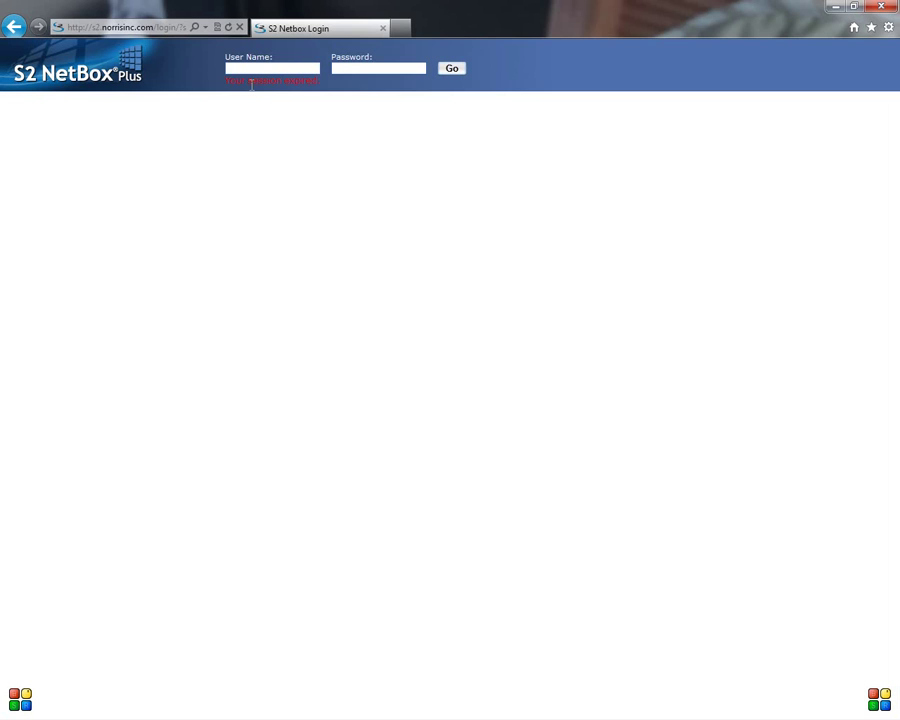
# - Log in to S2 NetBox by entering the account user name and password
pyautogui.write('joshd')
pyautogui.press('Tab')
pyautogui.write('*********')
pyautogui.press('Return')
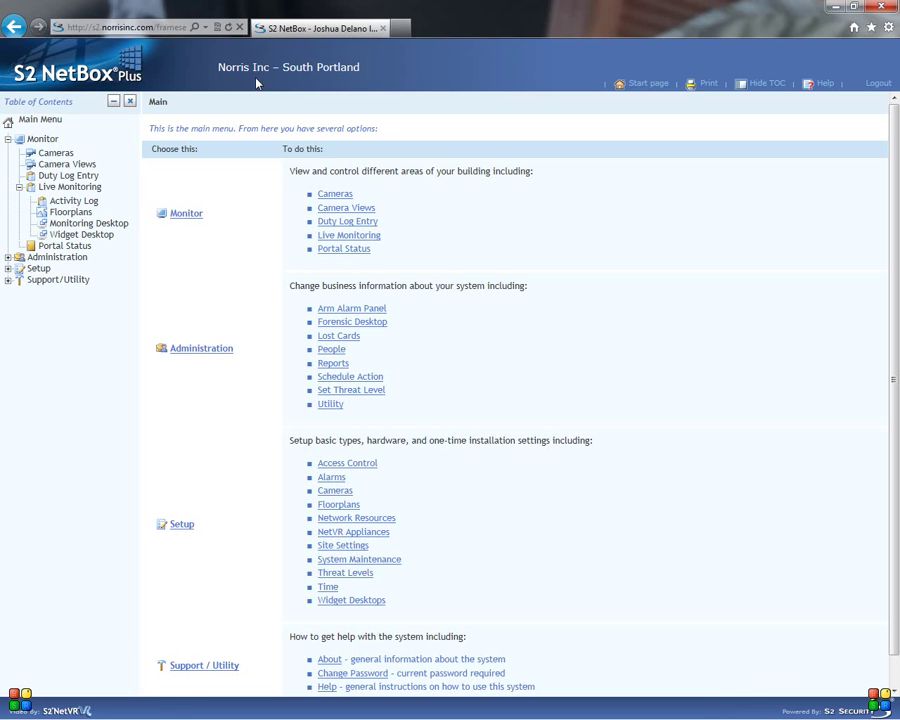
# - Expand the Administration and Setup sections of the table of contents and open the live monitoring Activity Log
pyautogui.click(7, 257)
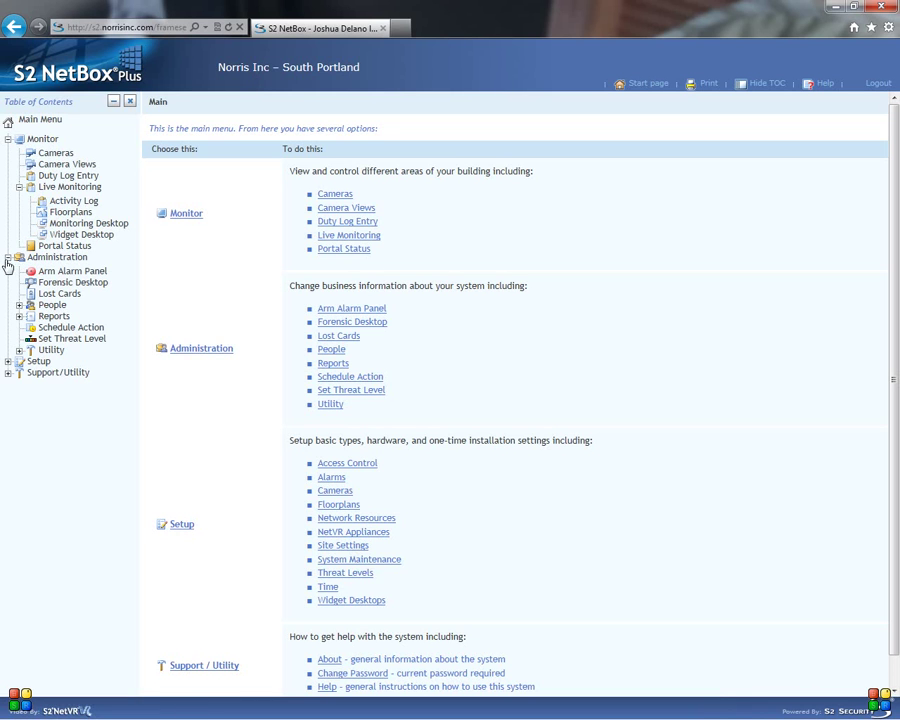
pyautogui.click(7, 361)
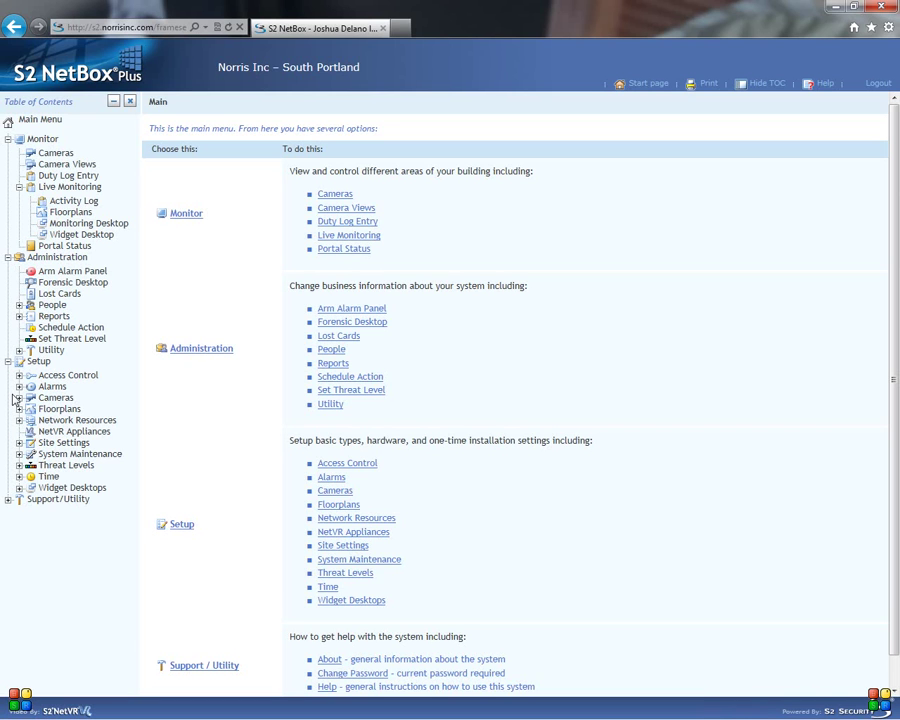
pyautogui.click(63, 202)
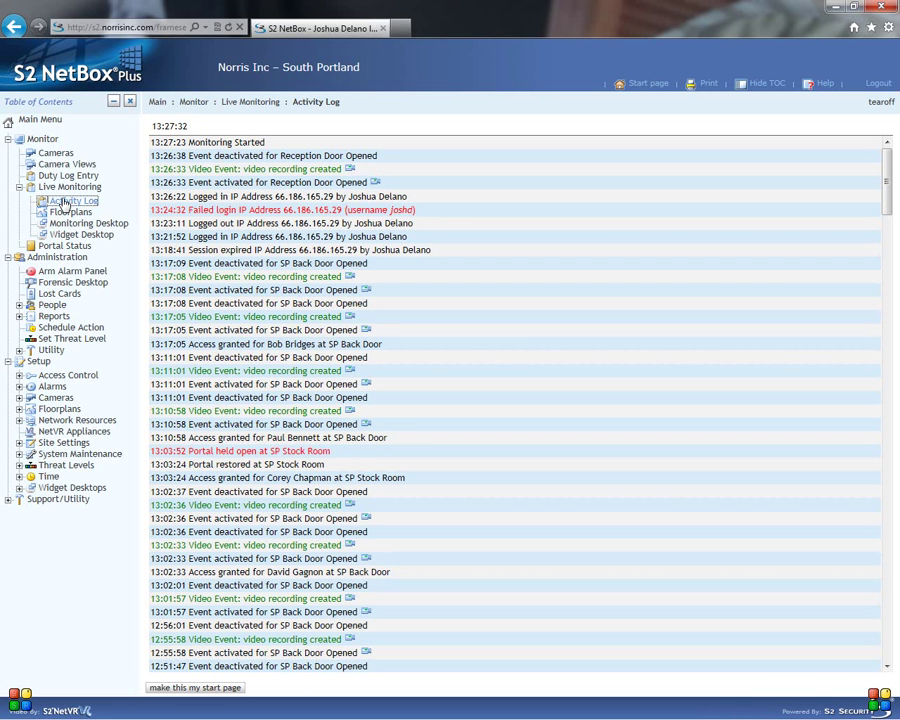
# - Open the alarm events setup and display the SP Back Door Opened event
pyautogui.click(19, 387)
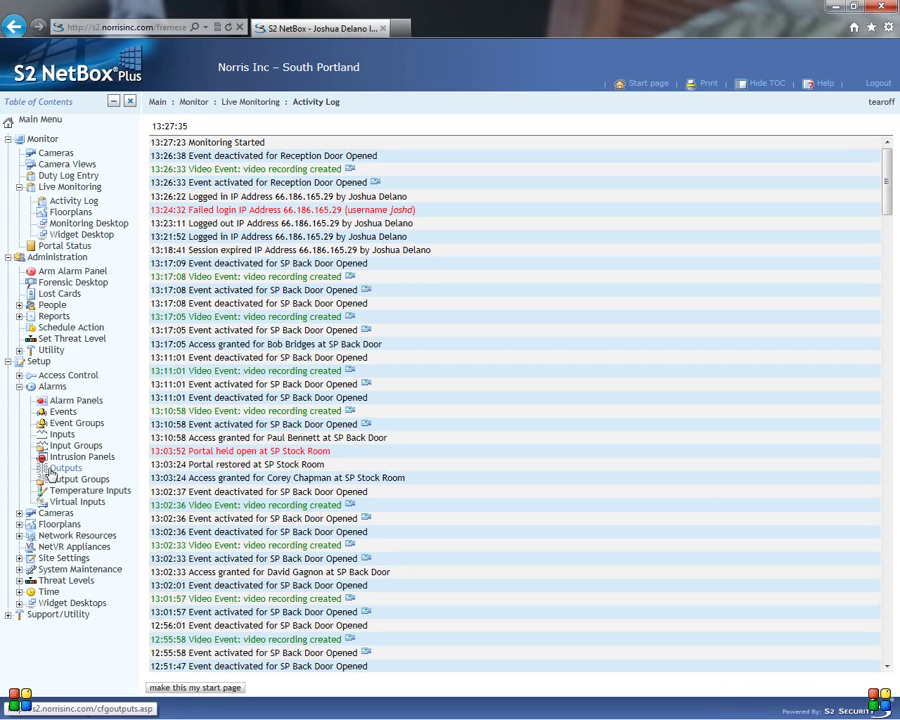
pyautogui.click(62, 411)
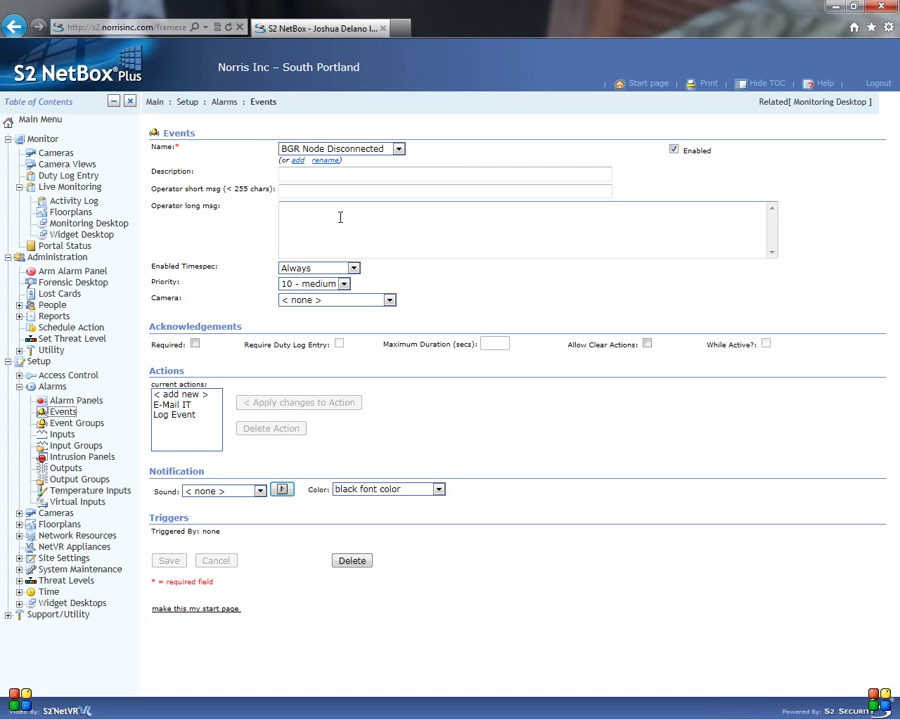
pyautogui.click(366, 150)
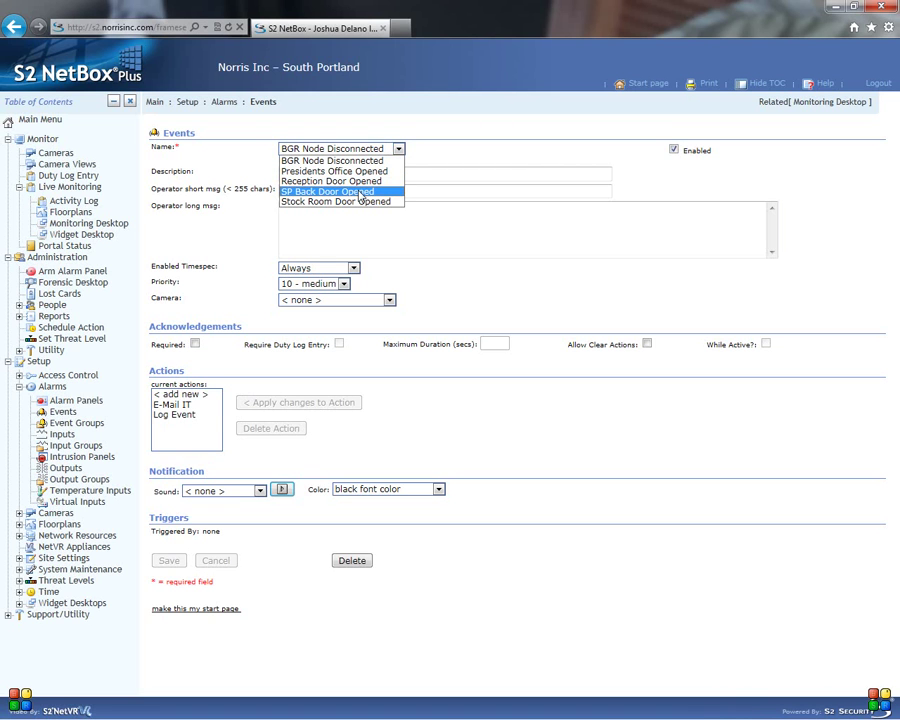
pyautogui.click(361, 192)
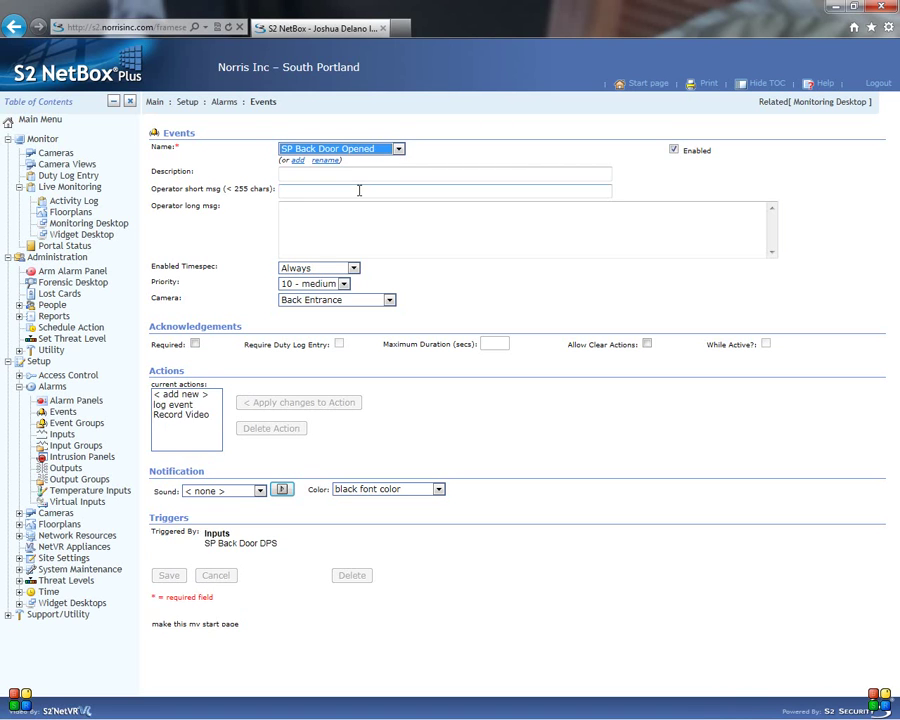
# - Inspect the details of the event's log event and Record Video actions, and view the NetVR appliance setup
pyautogui.click(178, 405)
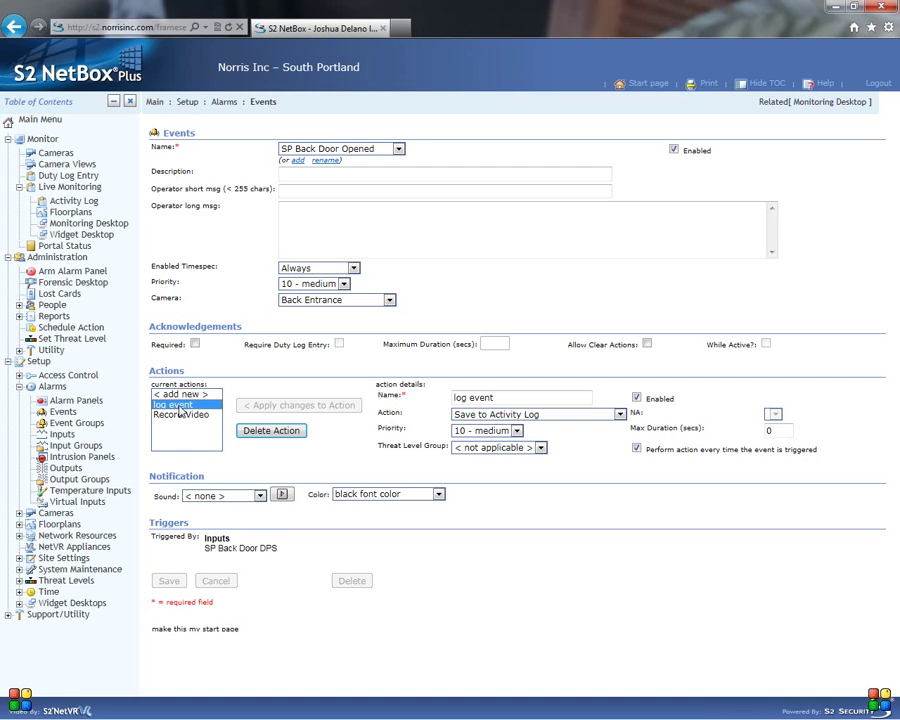
pyautogui.click(181, 415)
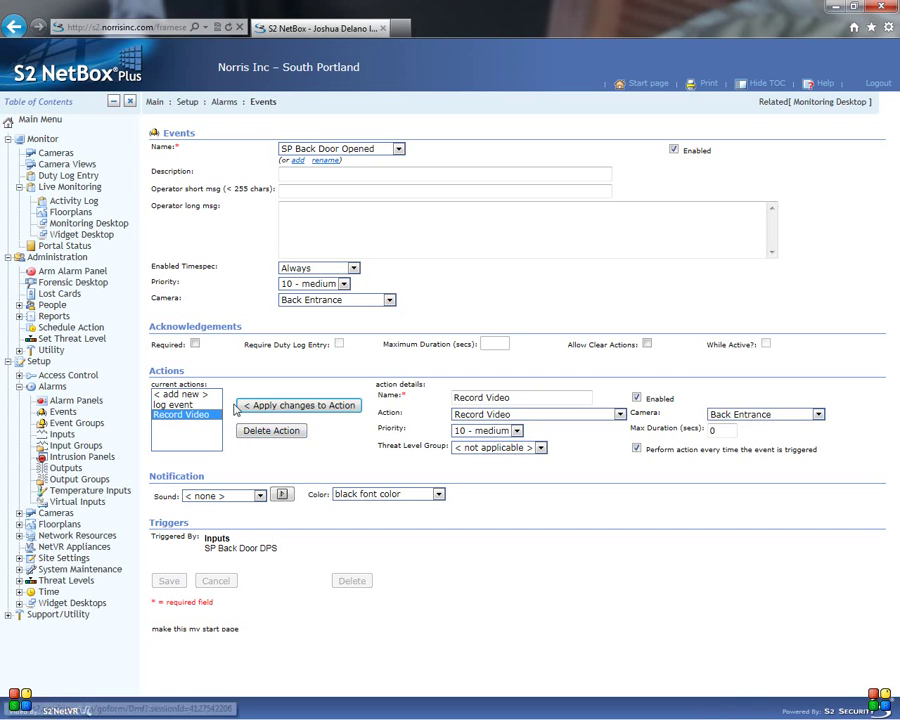
pyautogui.click(178, 404)
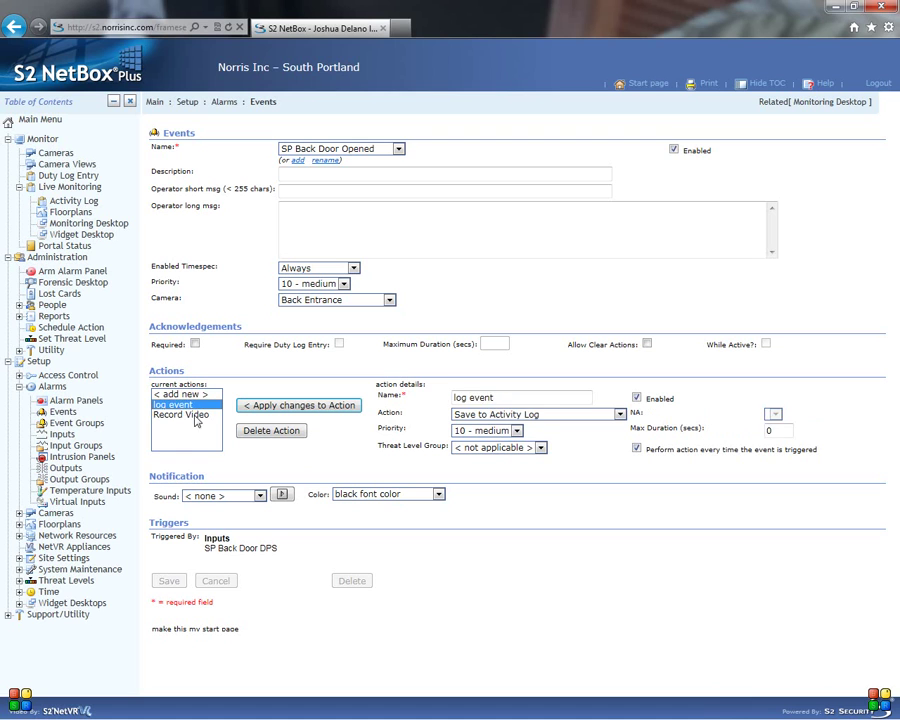
pyautogui.click(183, 414)
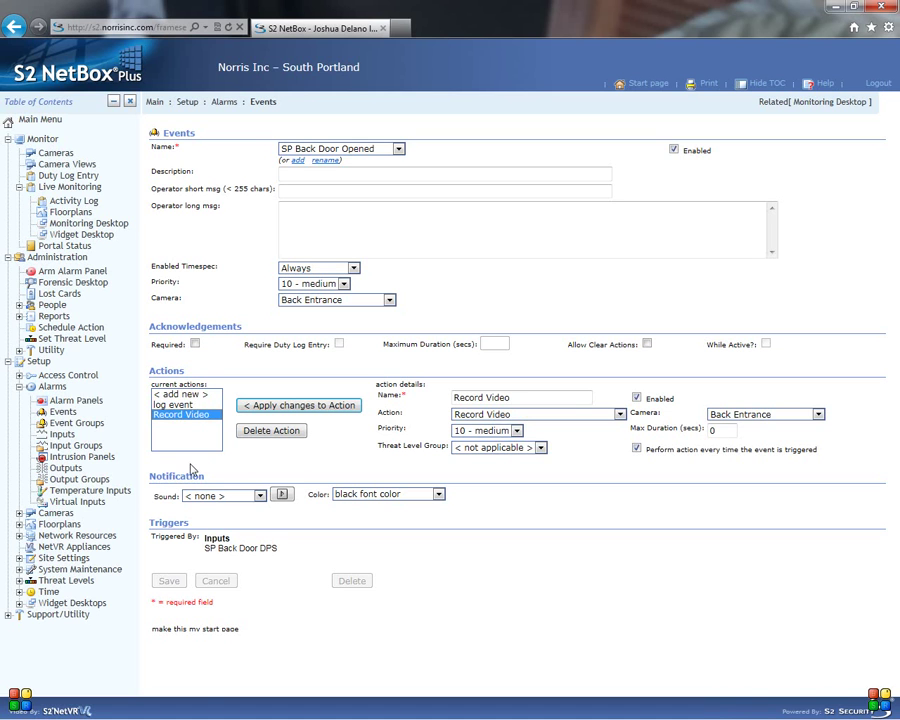
pyautogui.click(67, 549)
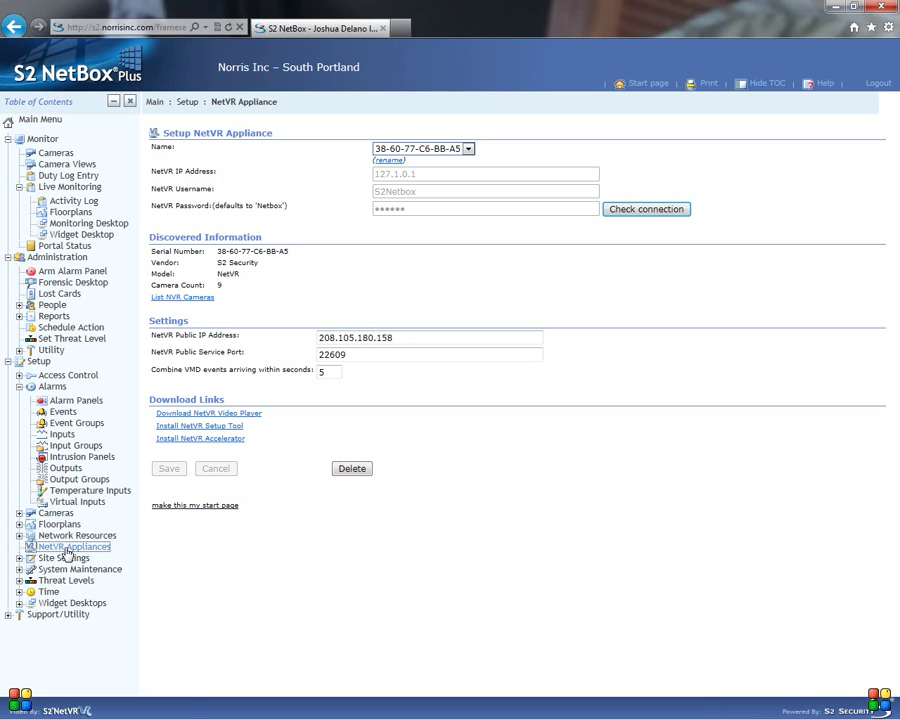
# - Display the SP Back Door DPS alarm input and check the choices for its off-normal event
pyautogui.click(62, 412)
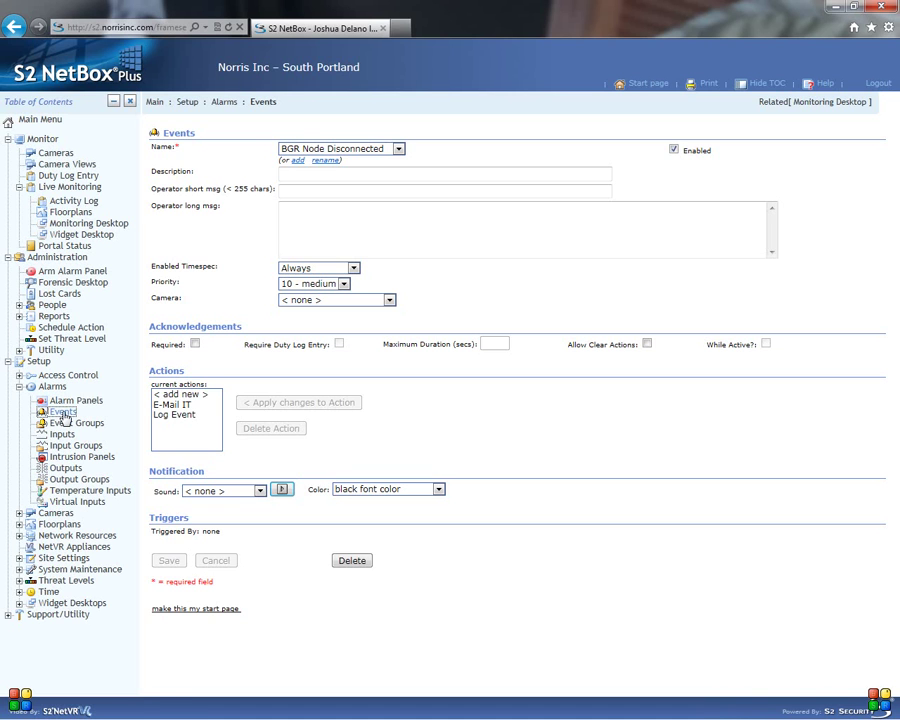
pyautogui.click(61, 434)
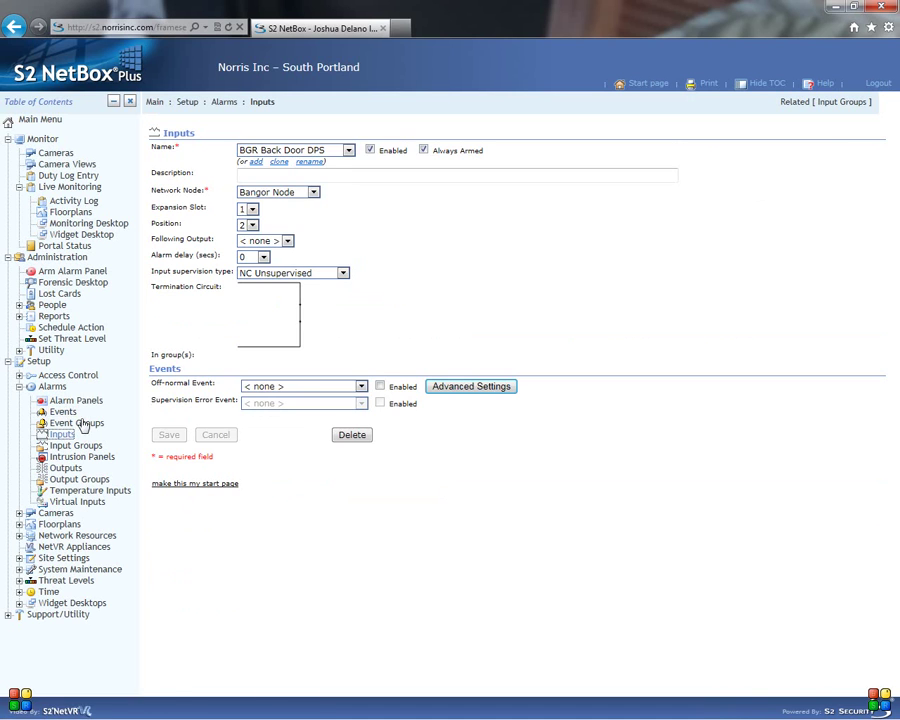
pyautogui.click(330, 152)
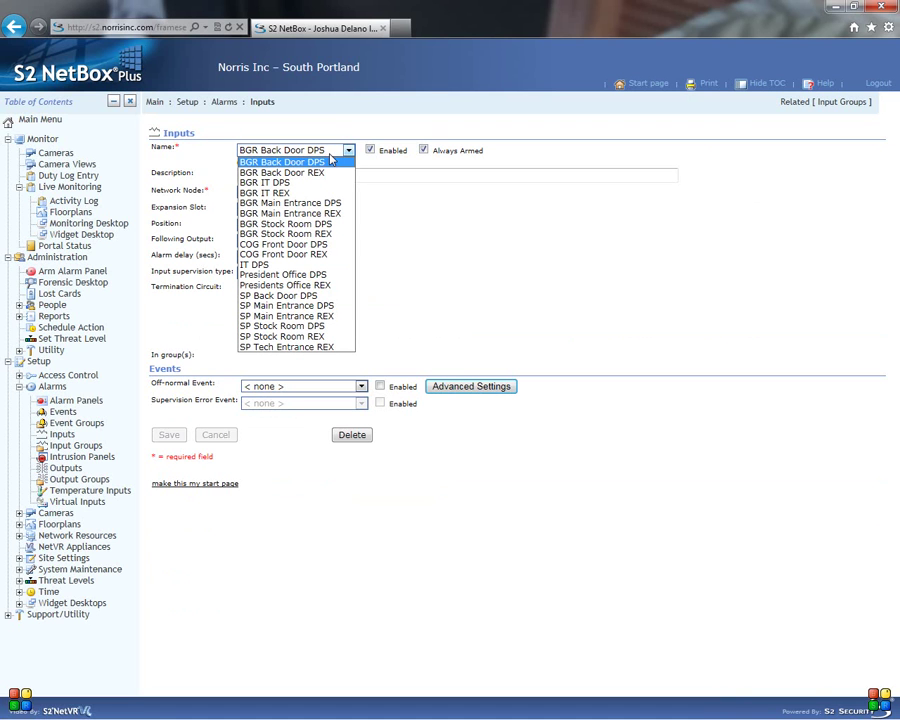
pyautogui.click(290, 296)
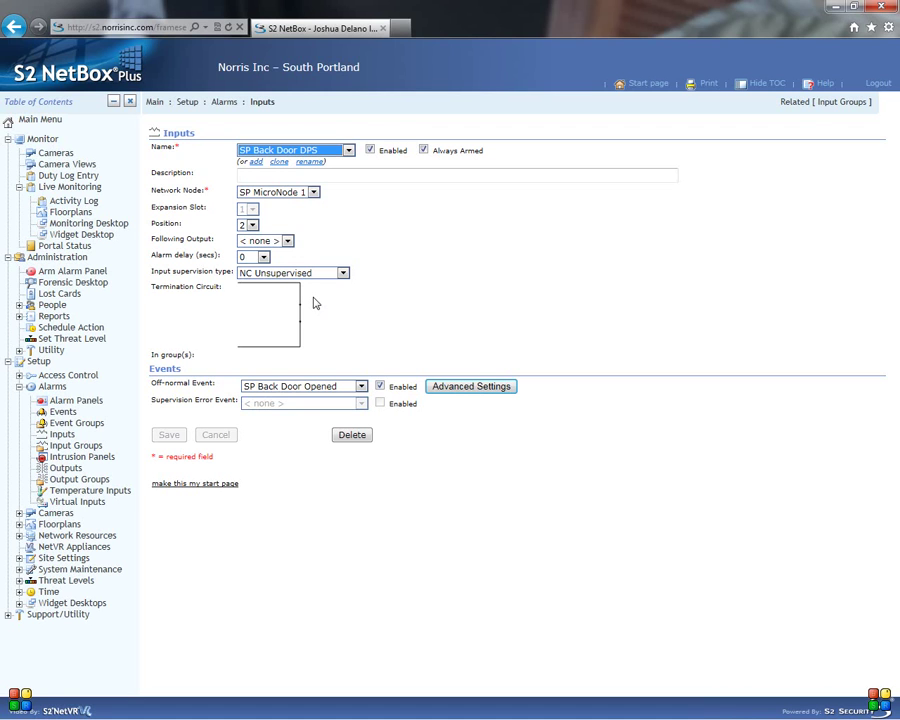
pyautogui.click(283, 387)
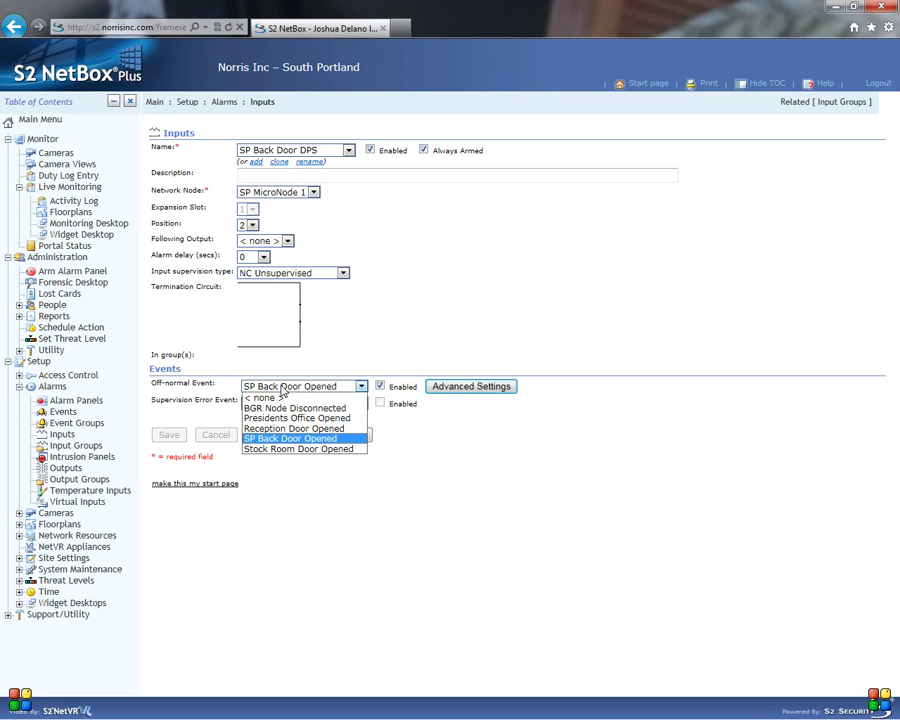
pyautogui.click(284, 378)
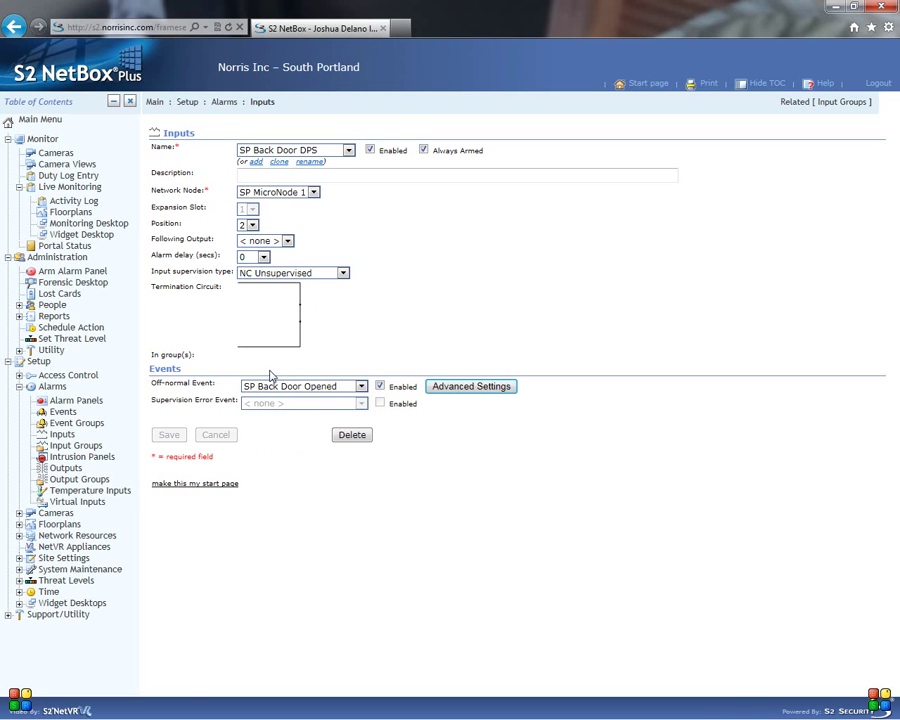
# - View the Back Entrance video from the 13:11:01 SP Back Door Opened activation in the Activity Log, and close the video
pyautogui.click(76, 201)
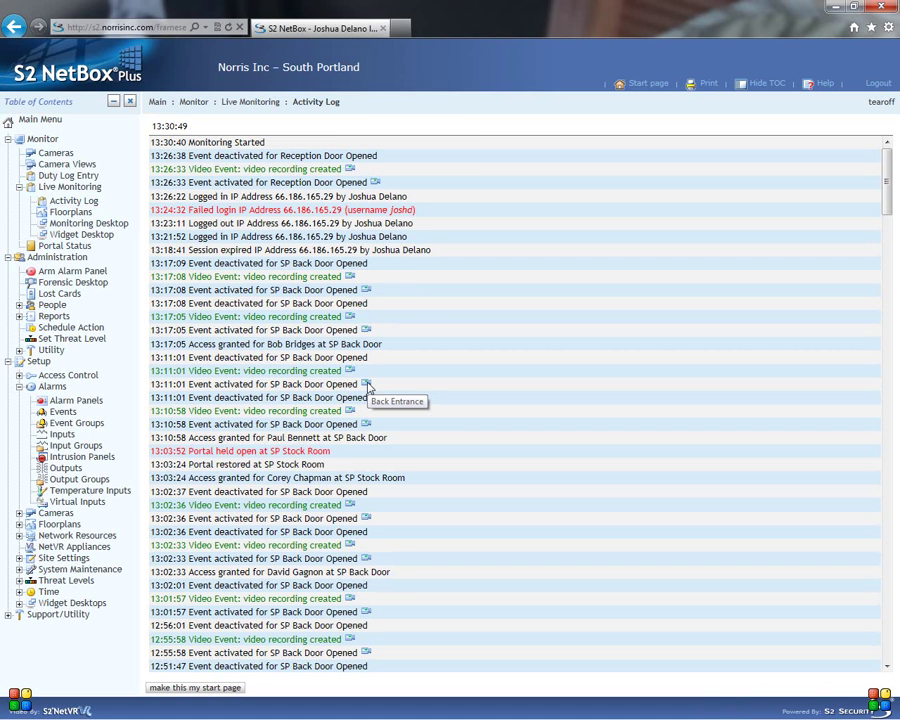
pyautogui.click(366, 385)
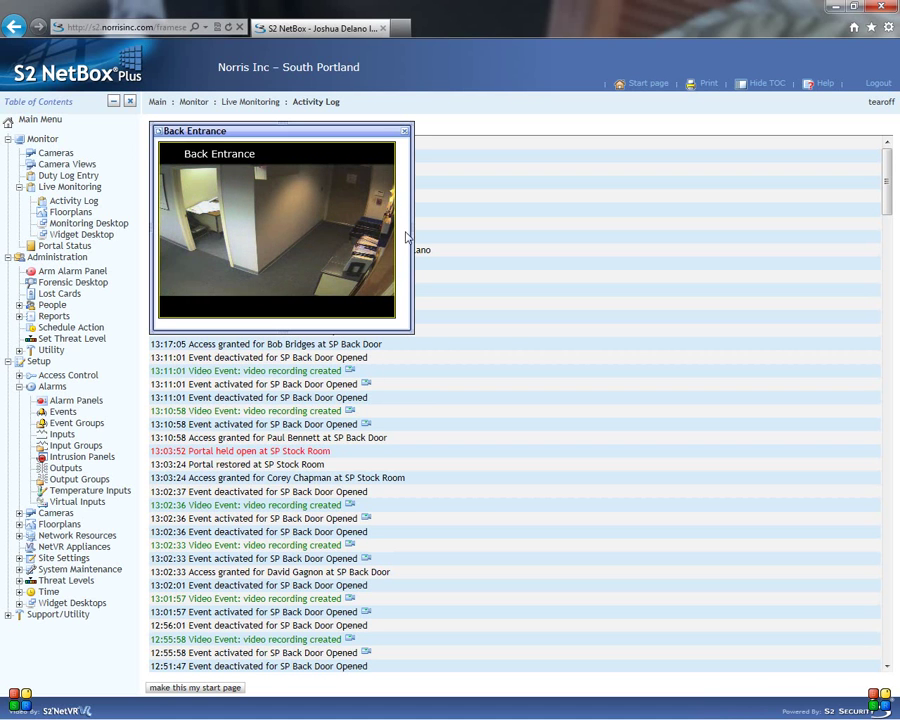
pyautogui.click(404, 132)
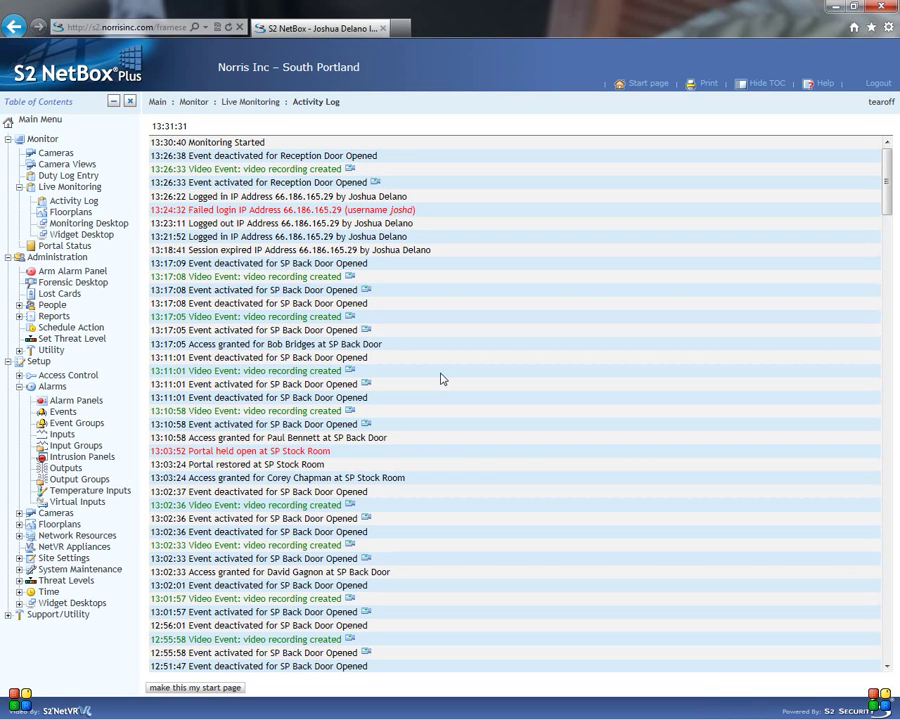
# - Open the Monitoring Desktop and switch its Shipping camera view to the Reception camera
pyautogui.click(92, 224)
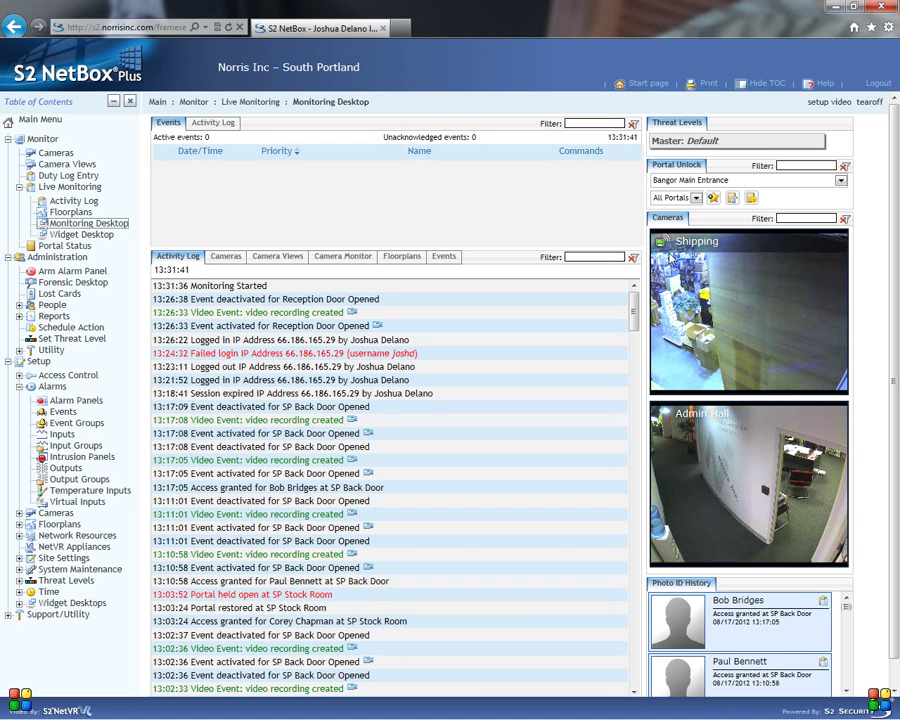
pyautogui.click(684, 256)
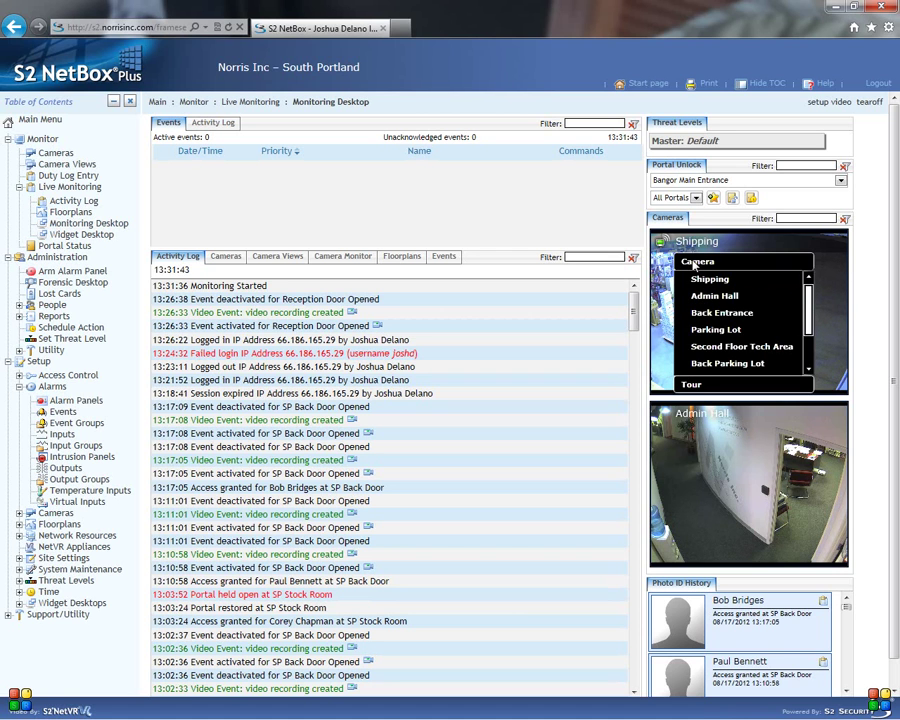
pyautogui.scroll(-1, 729, 366)
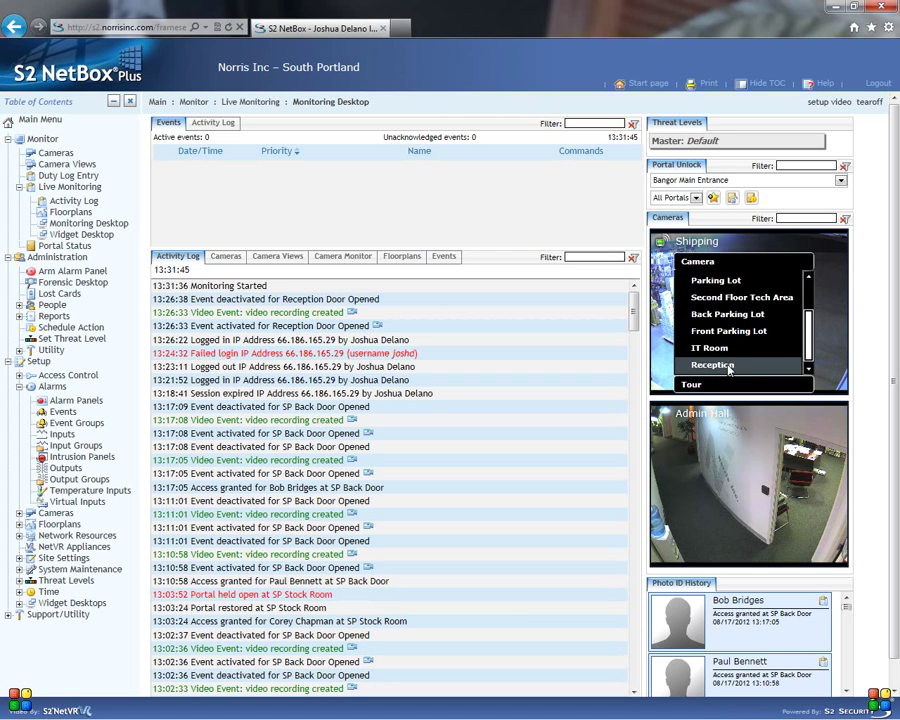
pyautogui.click(729, 367)
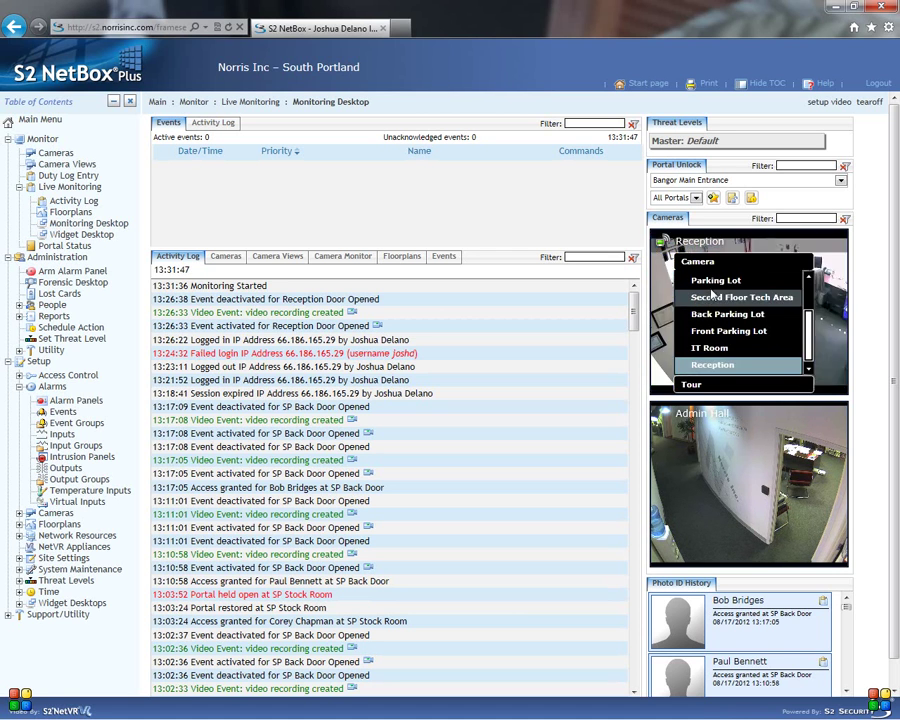
pyautogui.click(704, 246)
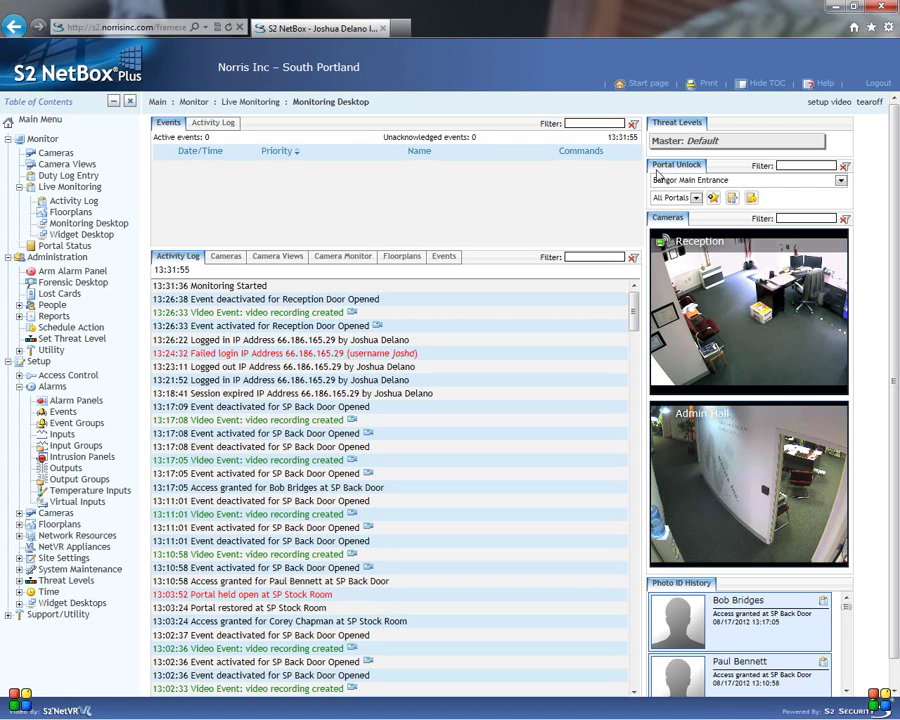
# - Select BGR Stock Room as the portal to unlock on the Monitoring Desktop
pyautogui.click(697, 181)
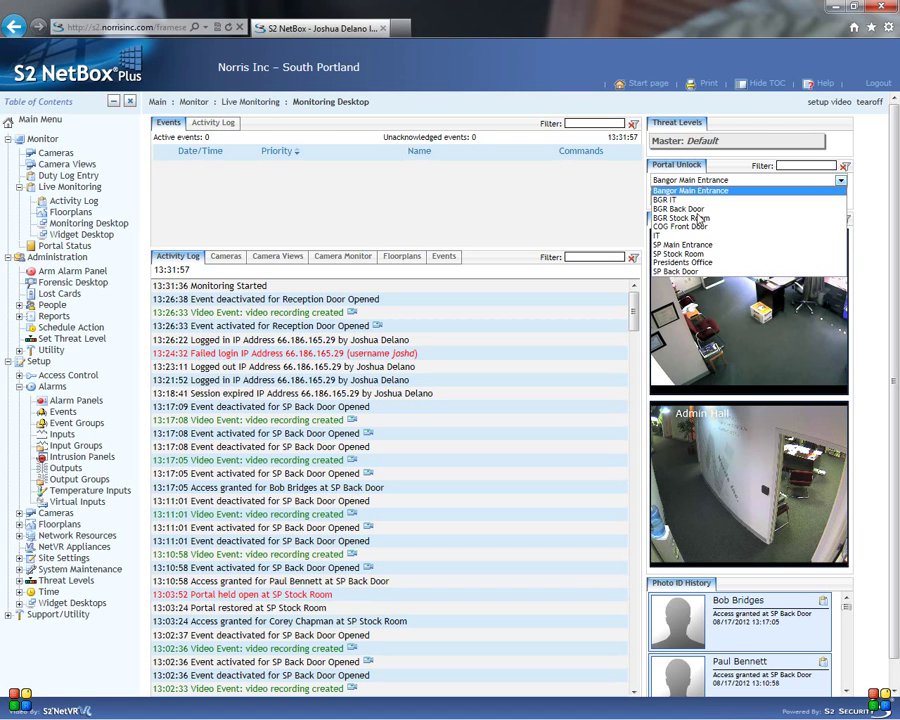
pyautogui.click(694, 218)
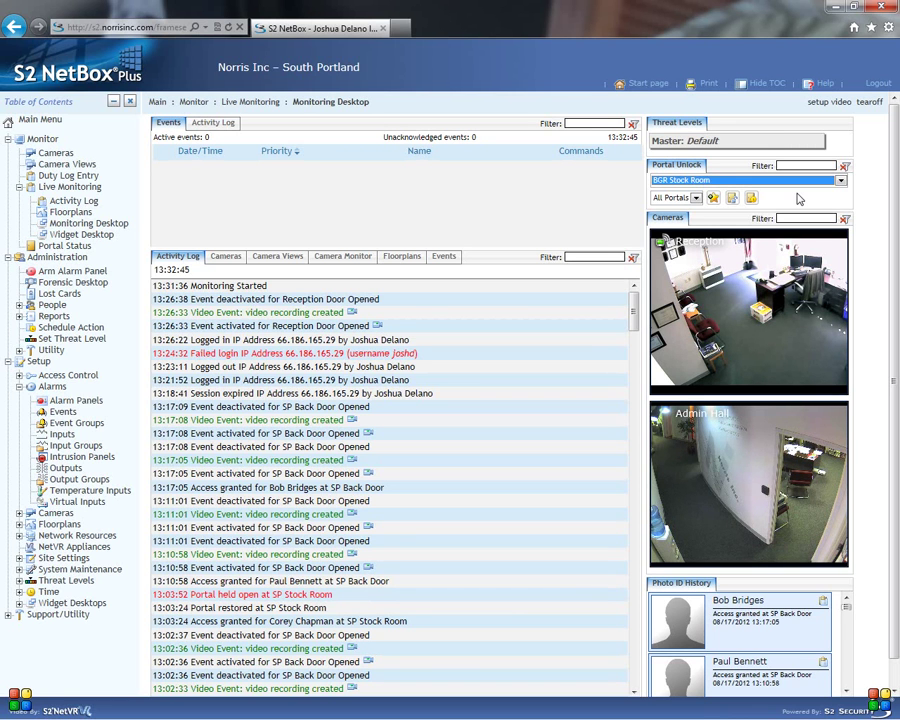
pyautogui.click(491, 216)
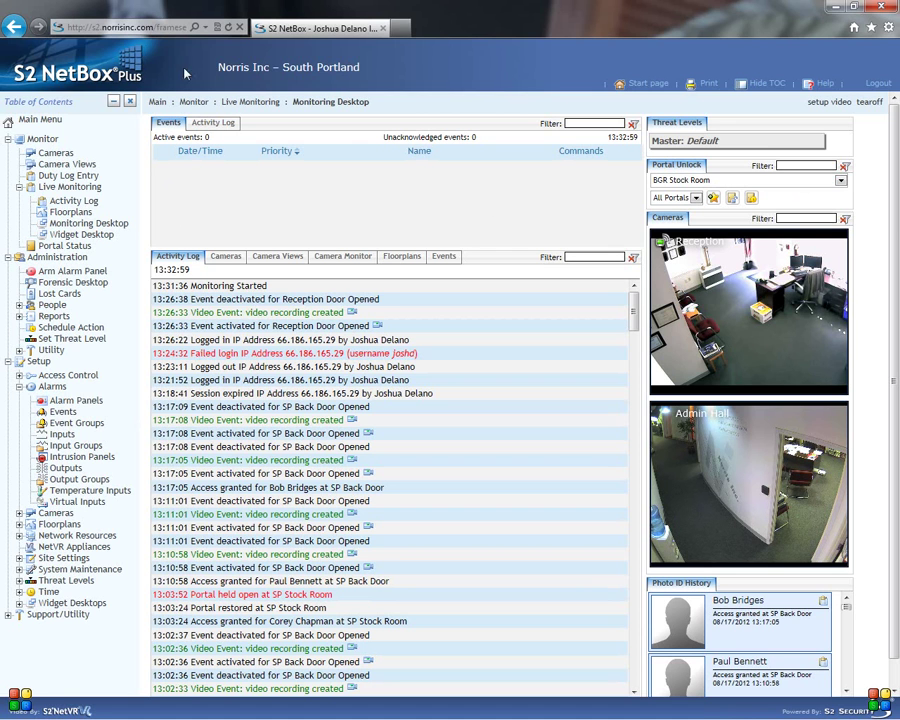
pyautogui.click(160, 29)
pyautogui.write('www.norrisinc.com/')
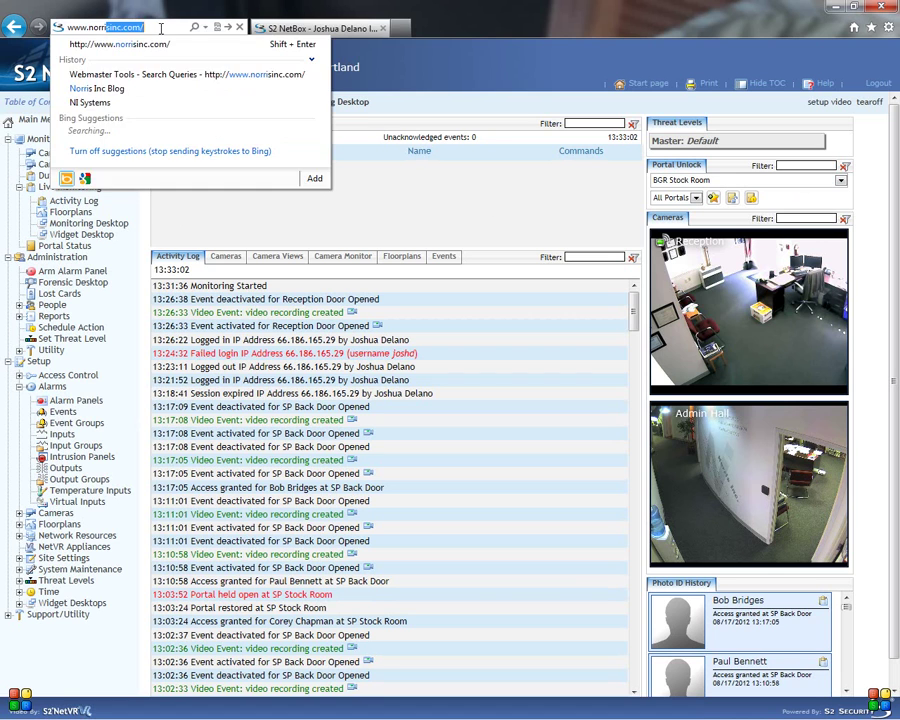
pyautogui.press('Return')
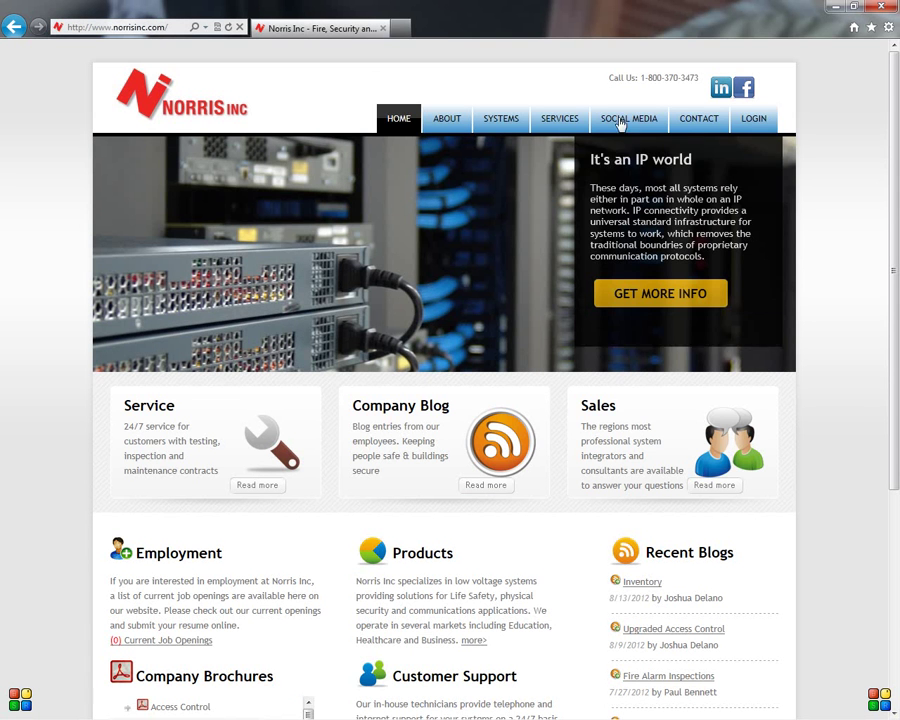
pyautogui.click(697, 146)
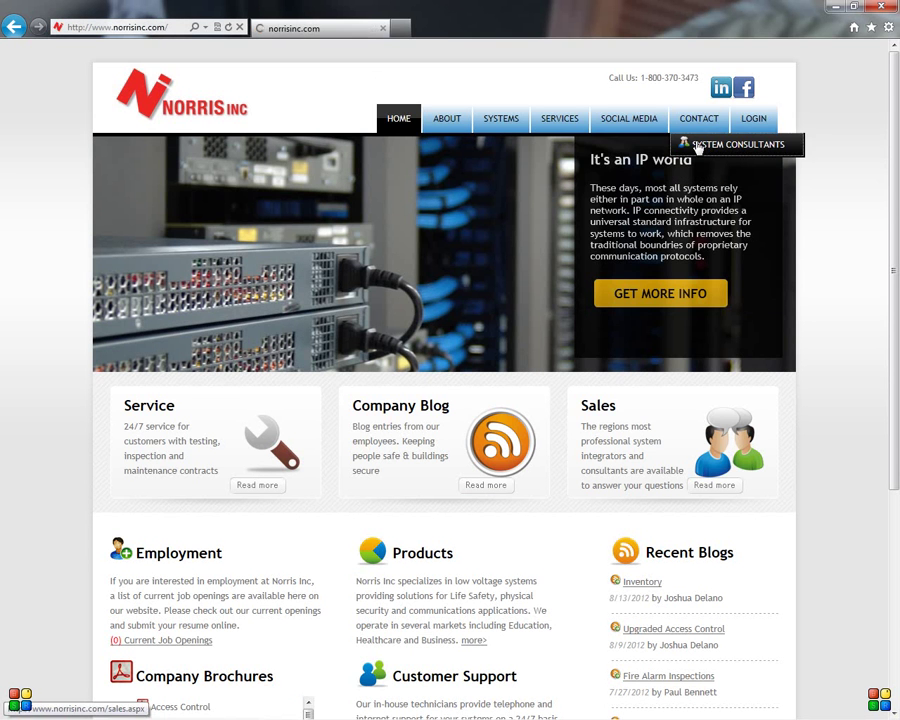